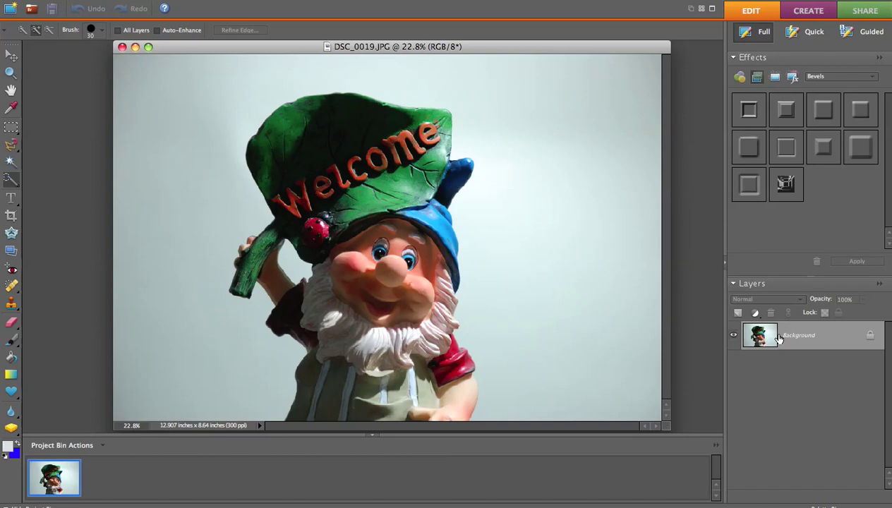
Duplicate the gnome photo's Background layer to create a Background copy above it.
drag(767, 342, 738, 313)
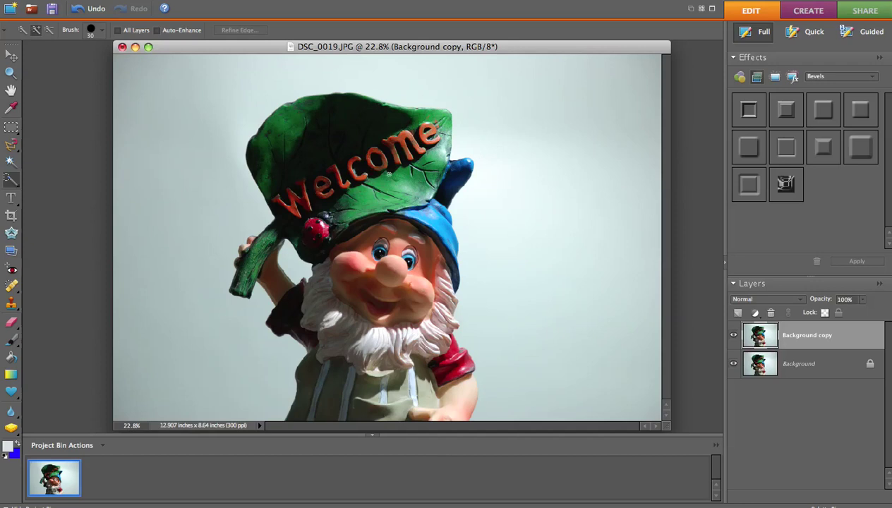
Add a Levels 1 adjustment layer above Background copy, accepting the default levels.
click(755, 313)
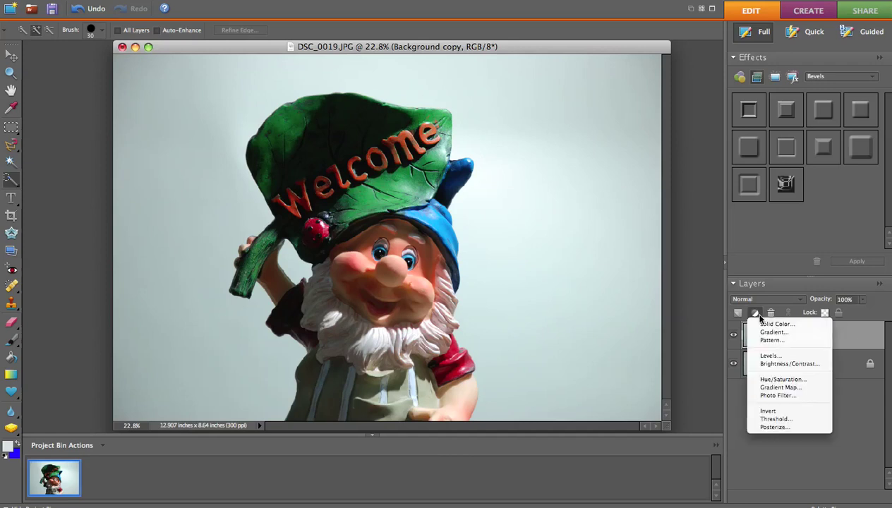
click(762, 357)
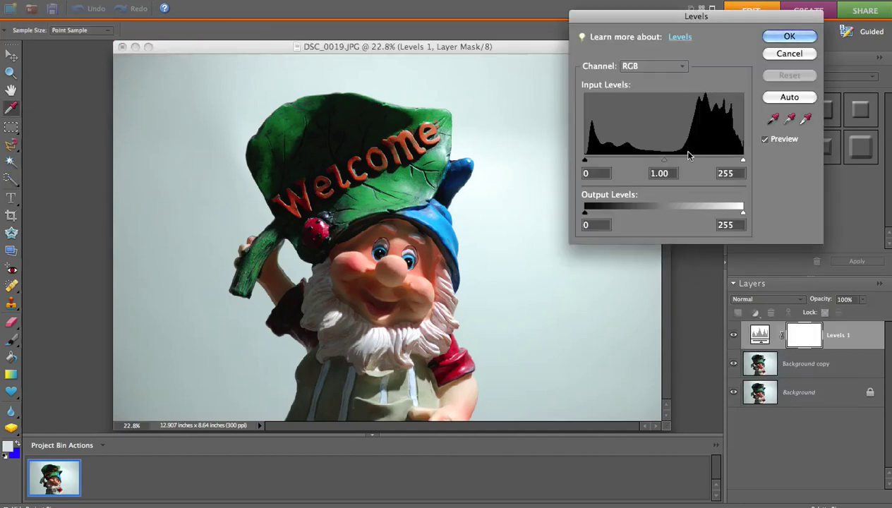
drag(708, 17, 679, 15)
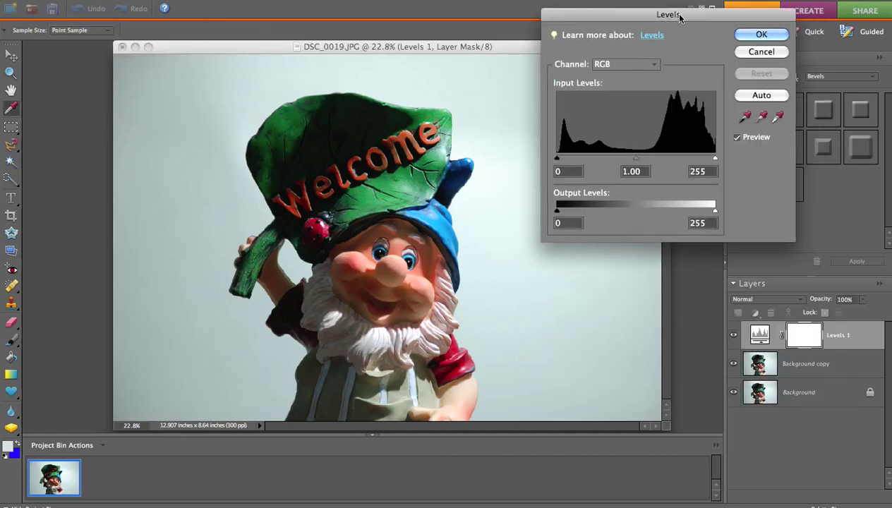
click(755, 34)
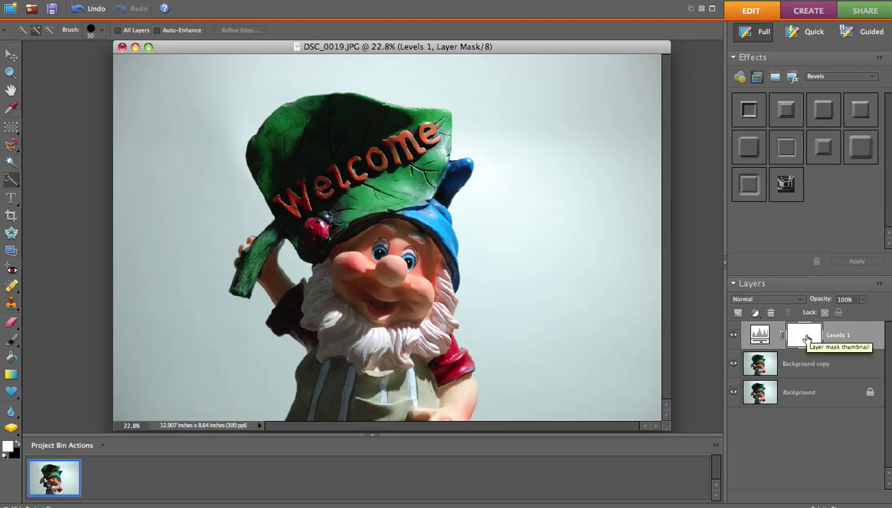
Invert the Levels 1 mask to black with Cmd+I and pick the Brush tool.
key(super+i)
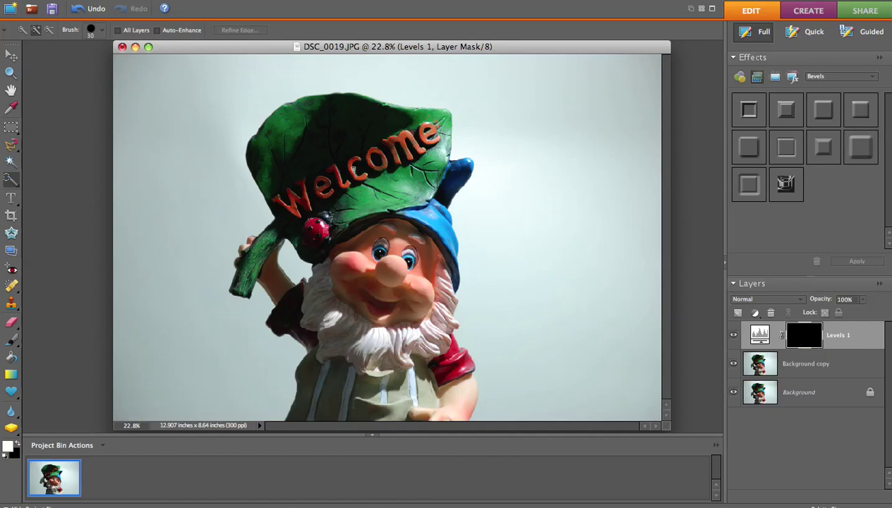
click(12, 340)
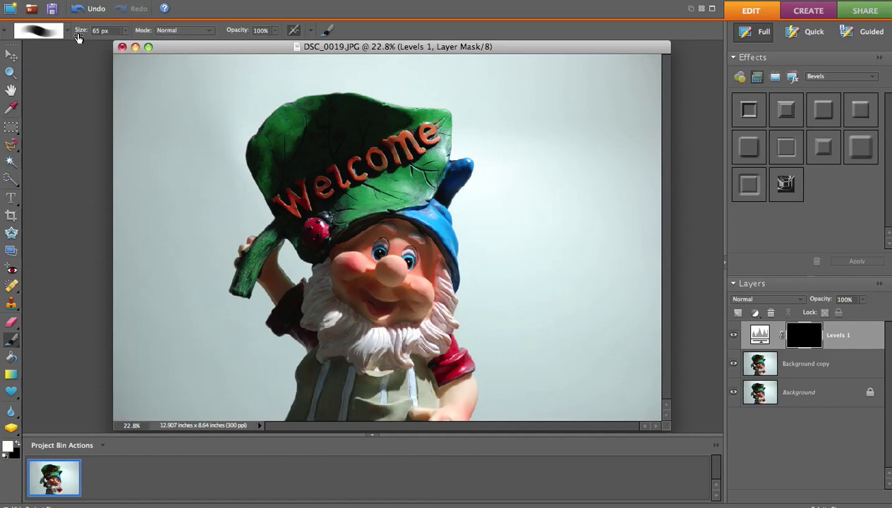
Enlarge the brush to 108 px and paint white into the Levels 1 mask over the leaf hat.
mouse_move(79, 38)
mouse_down()
mouse_move(127, 38)
mouse_move(105, 39)
mouse_up()
mouse_move(308, 191)
mouse_down()
mouse_move(300, 195)
mouse_move(288, 179)
mouse_move(277, 228)
mouse_move(325, 192)
mouse_up()
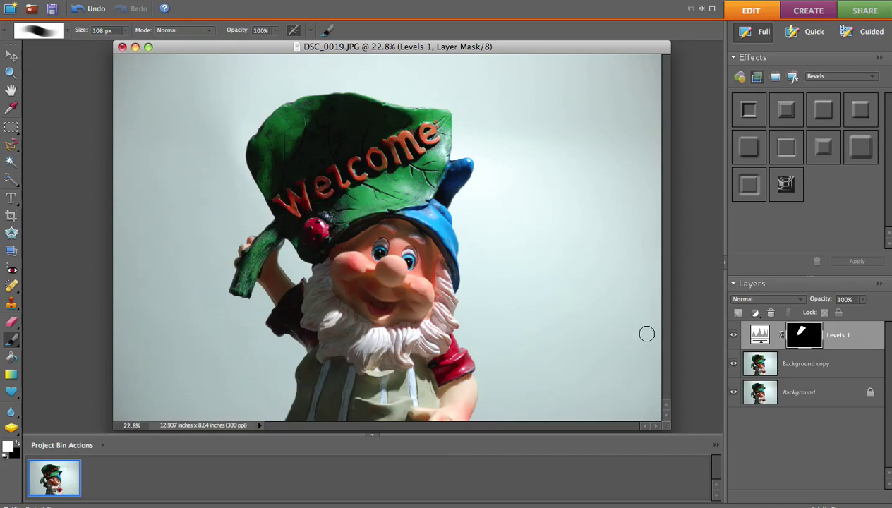
Reopen Levels 1 and set its input levels to 0, 0.92 and 150.
double_click(763, 338)
drag(673, 19, 684, 41)
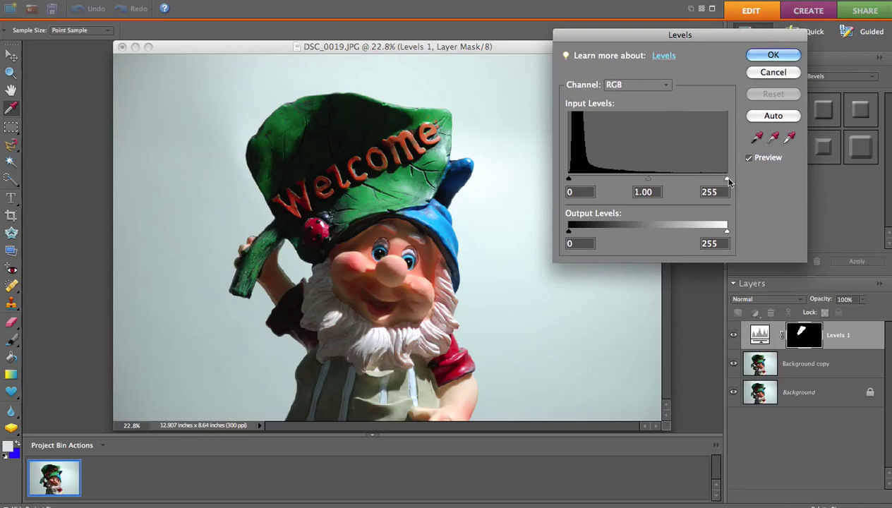
drag(727, 182, 661, 181)
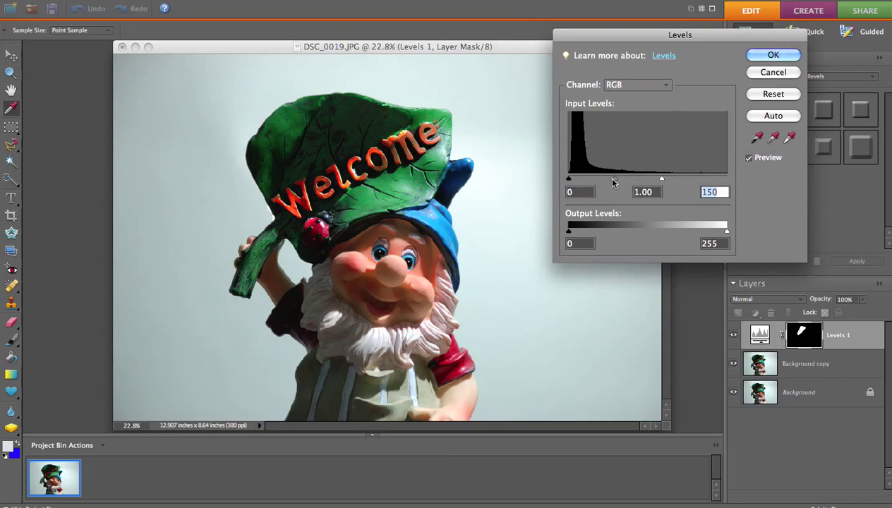
drag(614, 179, 626, 180)
mouse_move(621, 182)
mouse_down()
mouse_move(601, 182)
mouse_move(617, 182)
mouse_up()
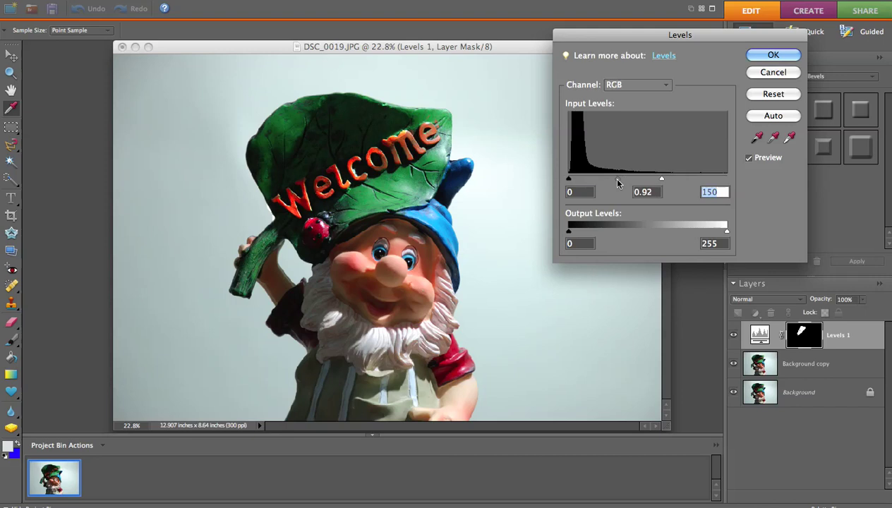
key(shift+Tab)
Apply the levels, paint more white over the leaf, then trim its top-left edge with black.
click(772, 55)
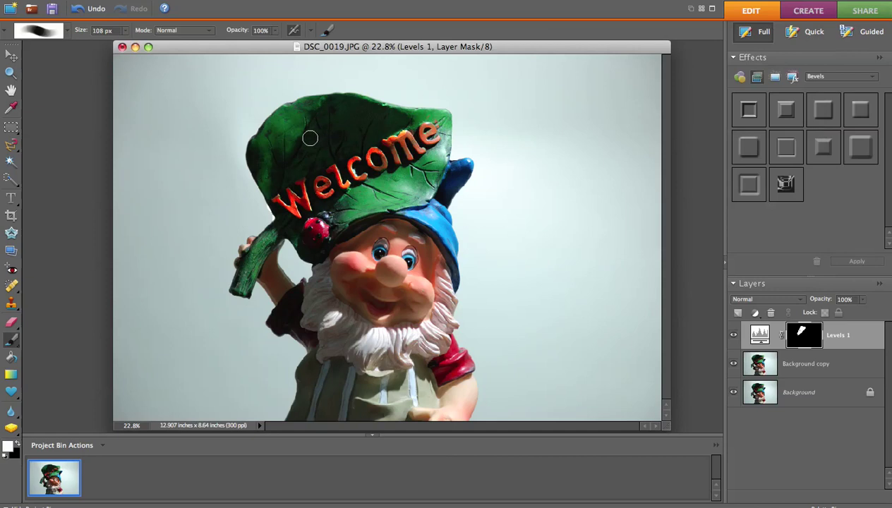
mouse_move(301, 148)
mouse_down()
mouse_move(308, 126)
mouse_move(308, 141)
mouse_up()
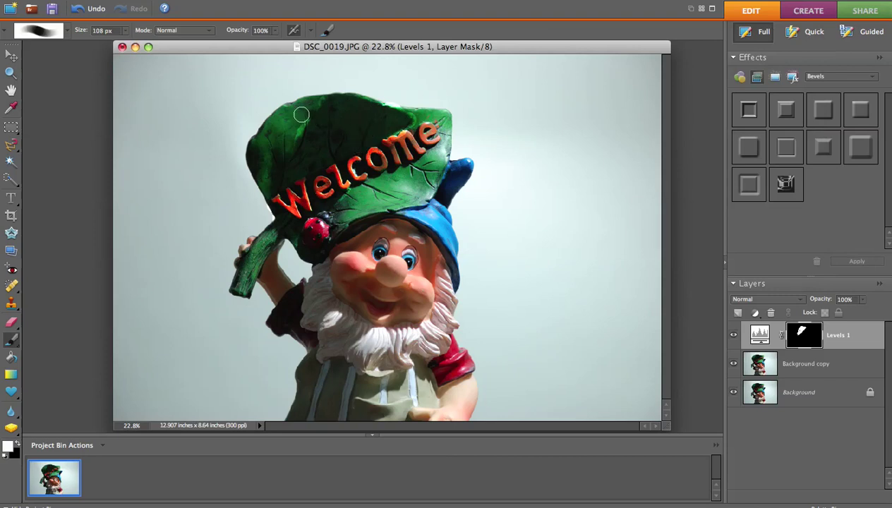
mouse_move(300, 112)
mouse_down()
mouse_move(260, 132)
mouse_move(258, 155)
mouse_move(285, 153)
mouse_up()
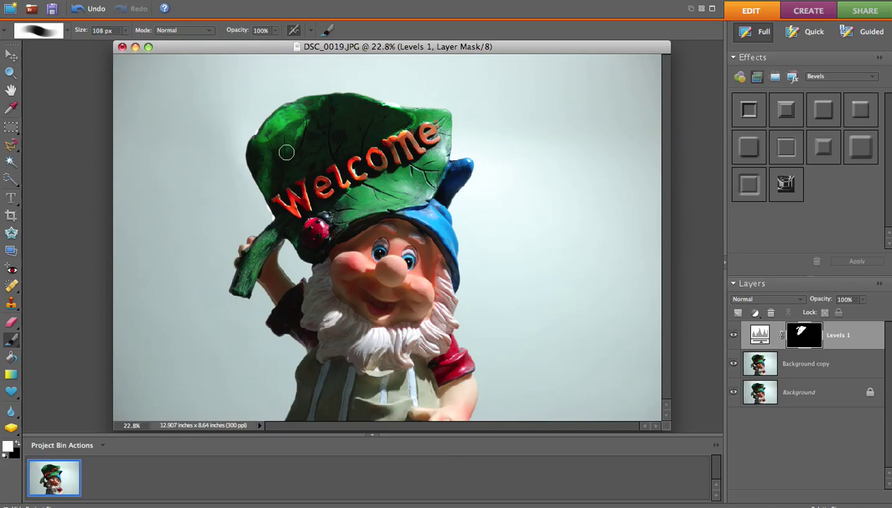
click(19, 443)
mouse_move(255, 146)
mouse_down()
mouse_move(304, 108)
mouse_move(275, 137)
mouse_move(285, 141)
mouse_move(317, 100)
mouse_move(309, 112)
mouse_move(361, 100)
mouse_move(406, 134)
mouse_up()
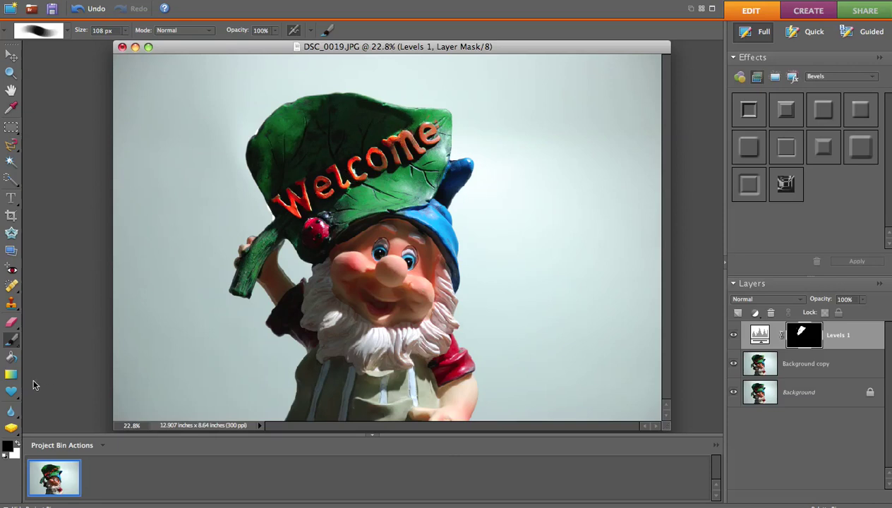
Restore white as foreground and Magic Wand-select the pale grey background beside the gnome.
click(18, 443)
click(10, 162)
click(195, 135)
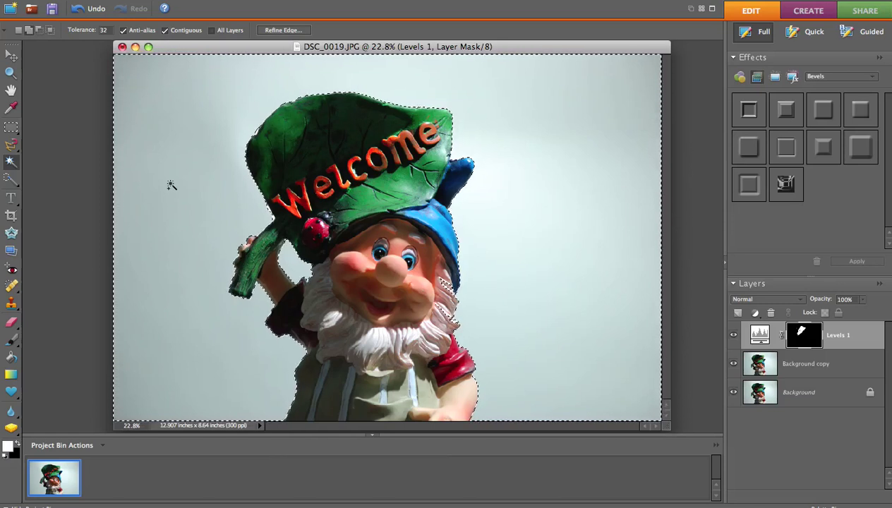
Add a Gradient Fill layer using the red-to-green preset.
click(755, 314)
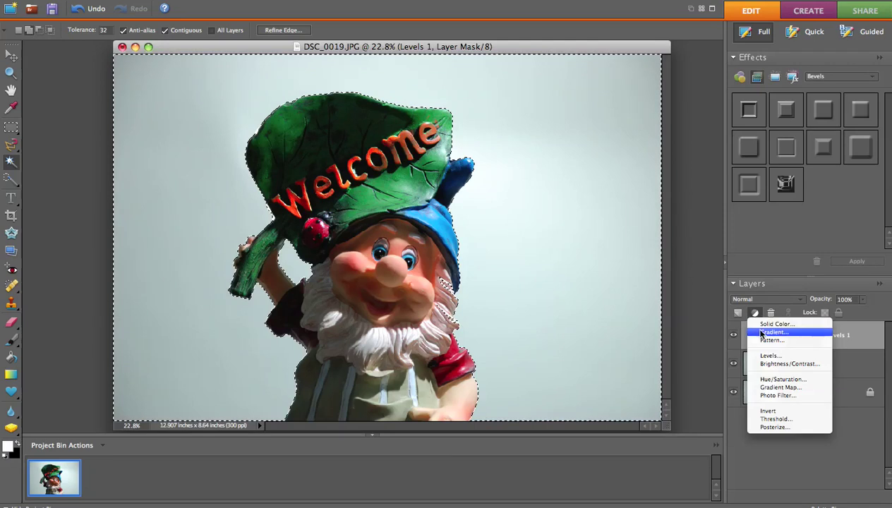
click(762, 335)
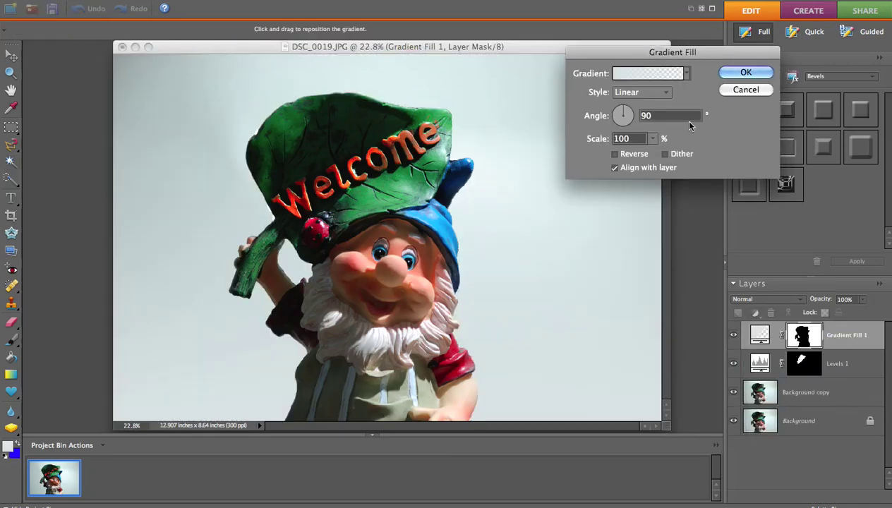
click(684, 73)
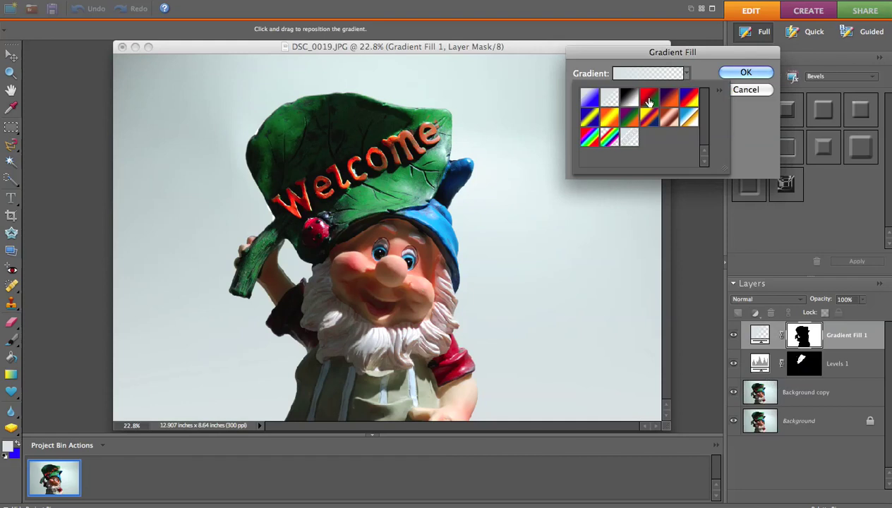
click(649, 99)
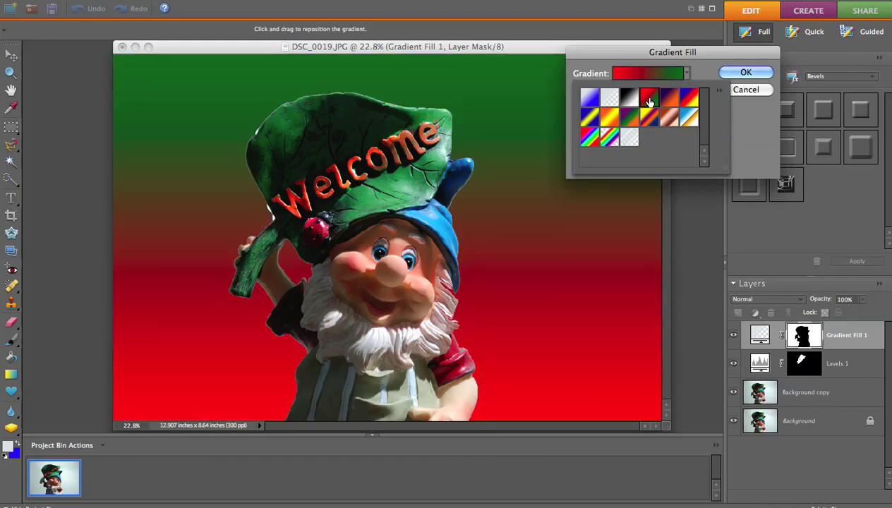
click(635, 59)
drag(635, 59, 722, 27)
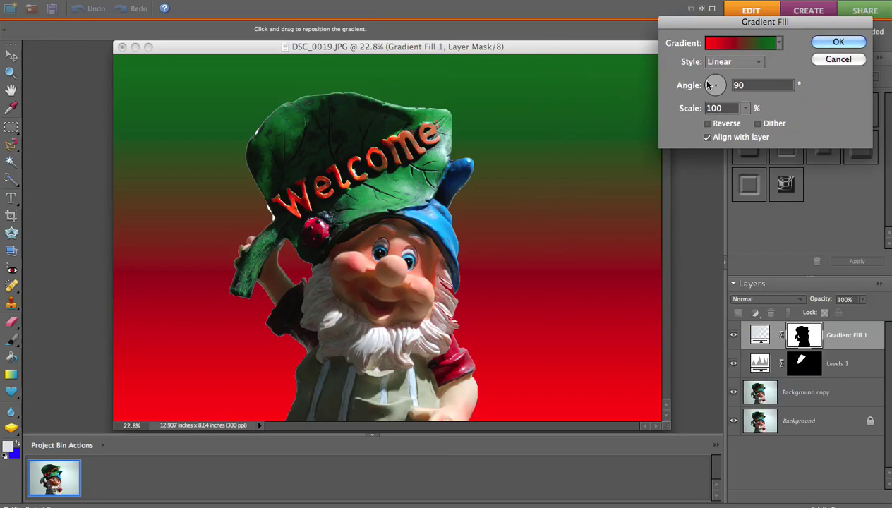
Set the gradient angle to 84.29° with green on top, leaving Reverse unchecked.
mouse_move(716, 81)
mouse_down()
mouse_move(704, 86)
mouse_move(716, 97)
mouse_up()
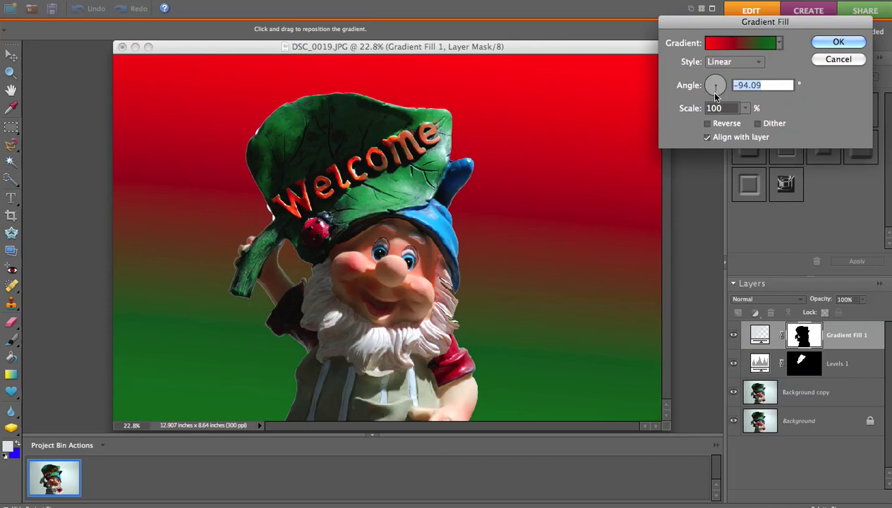
text(0)
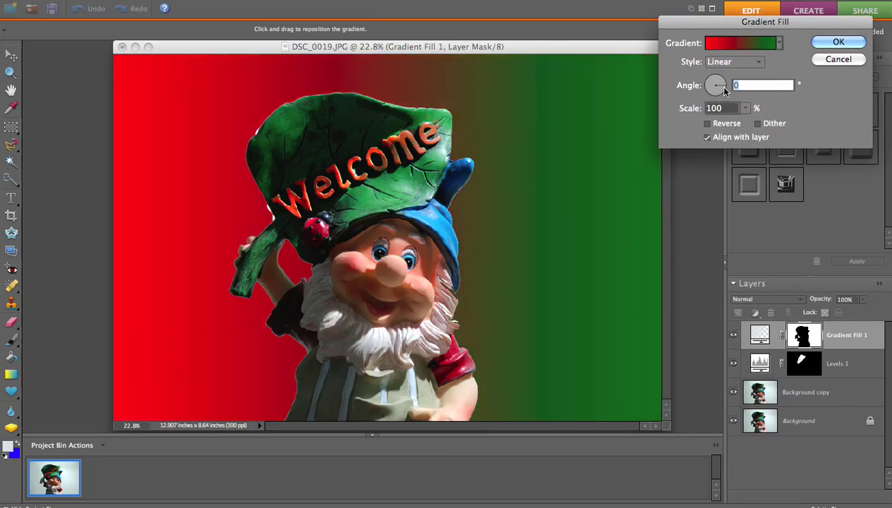
click(720, 82)
drag(719, 83, 714, 76)
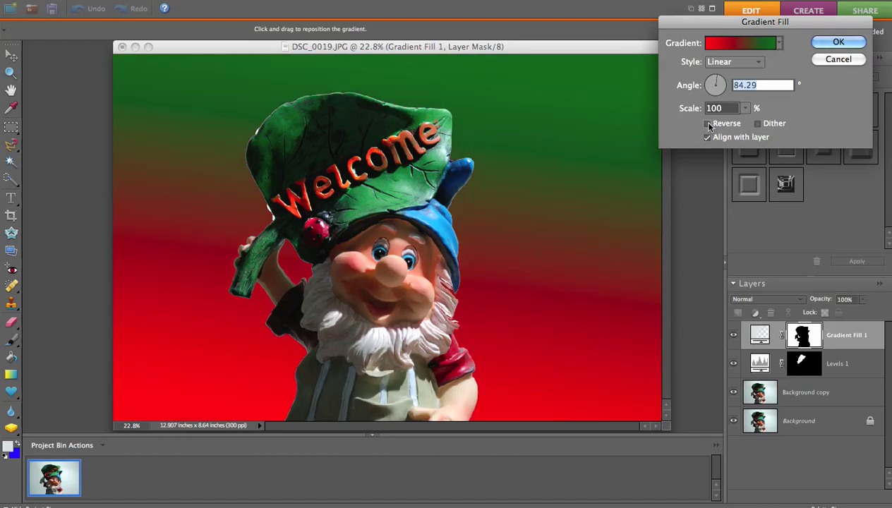
click(707, 124)
click(708, 124)
click(708, 124)
Try several gradient presets (orange-violet, Copper, Blue Red Yellow) and settle on orange-to-yellow.
click(707, 124)
click(777, 44)
click(766, 68)
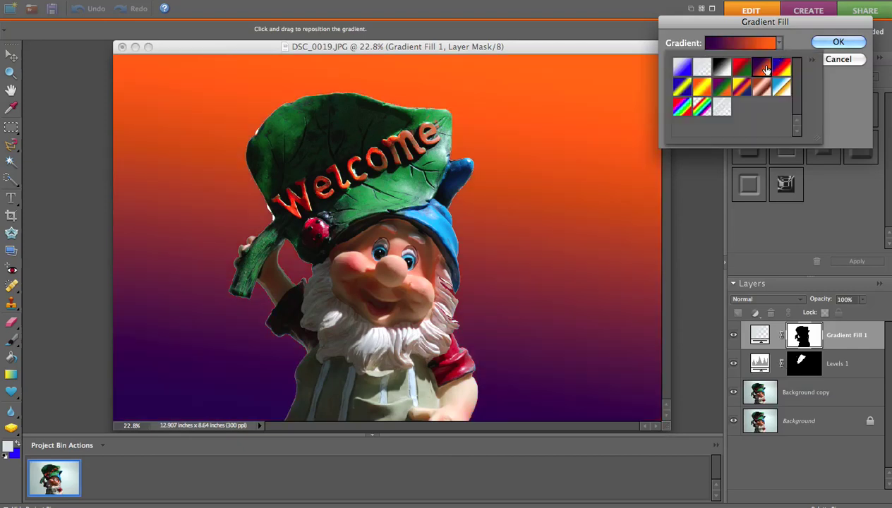
click(780, 45)
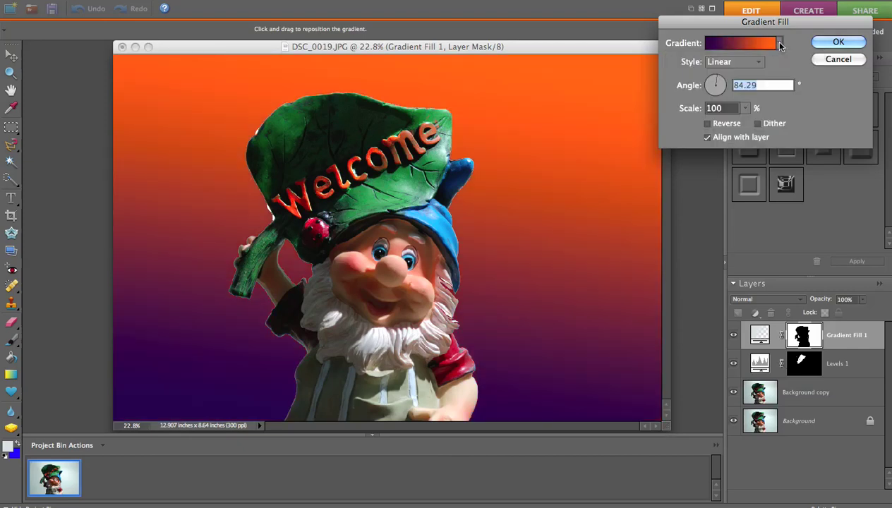
click(780, 45)
click(781, 67)
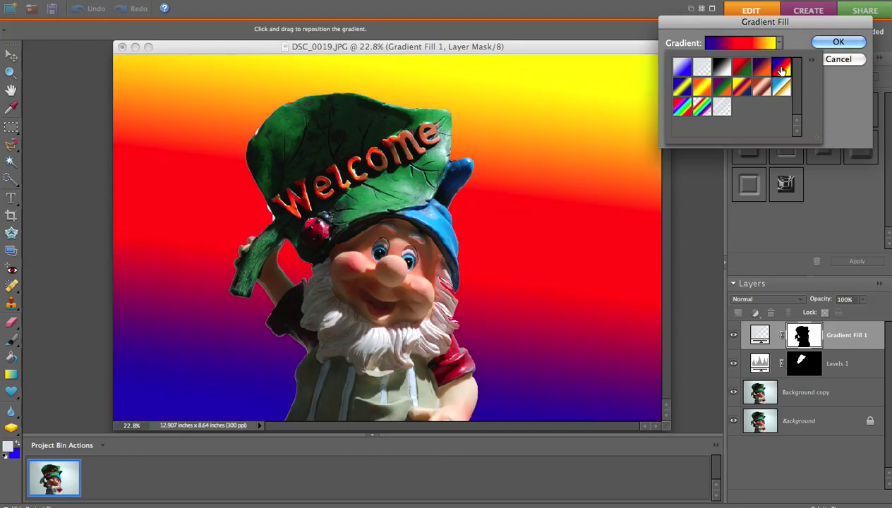
click(781, 86)
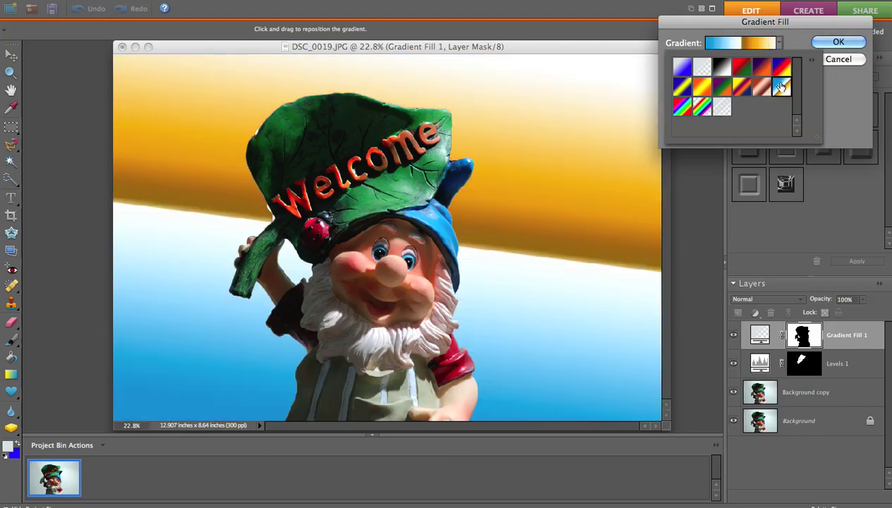
click(760, 89)
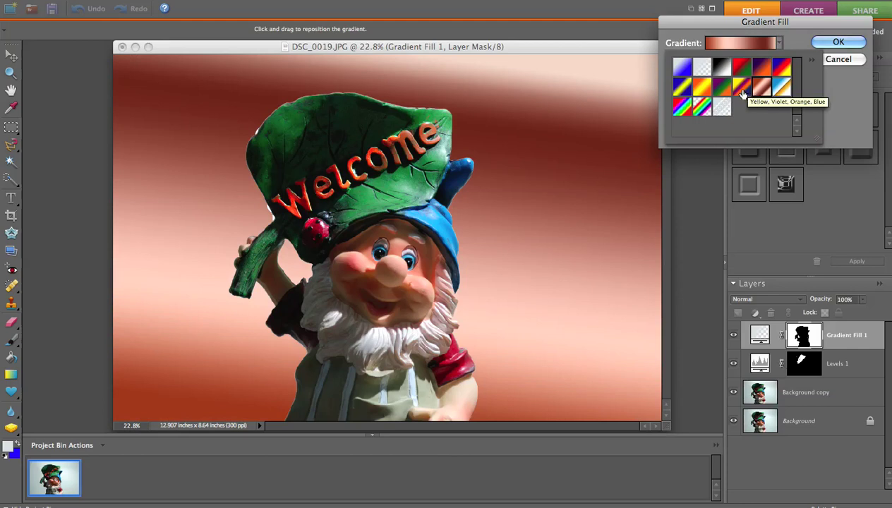
click(741, 91)
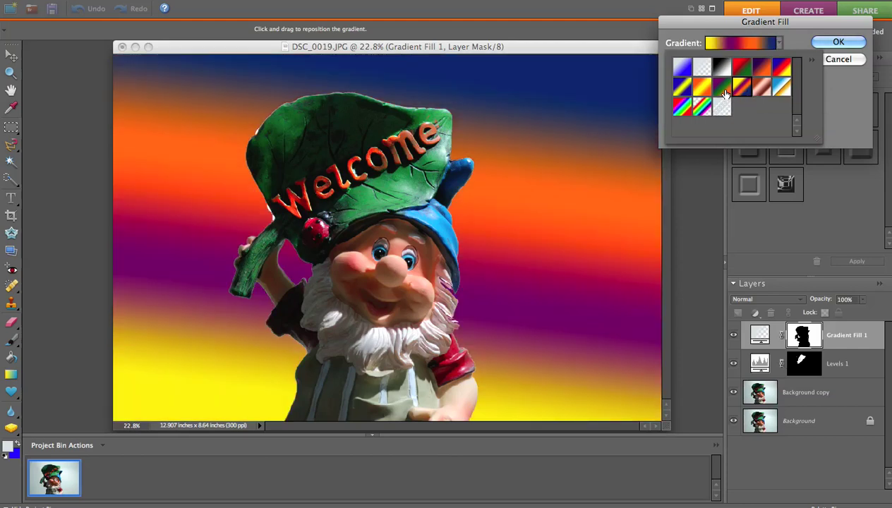
click(722, 89)
click(703, 88)
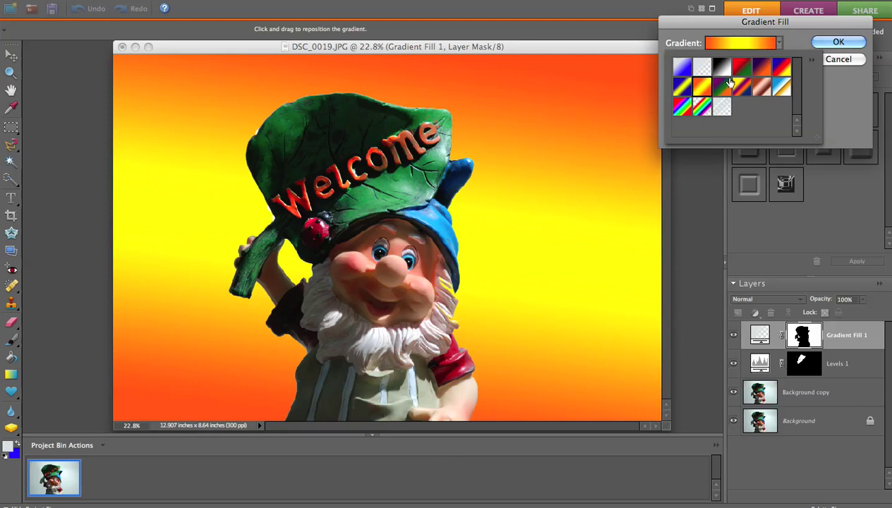
click(777, 43)
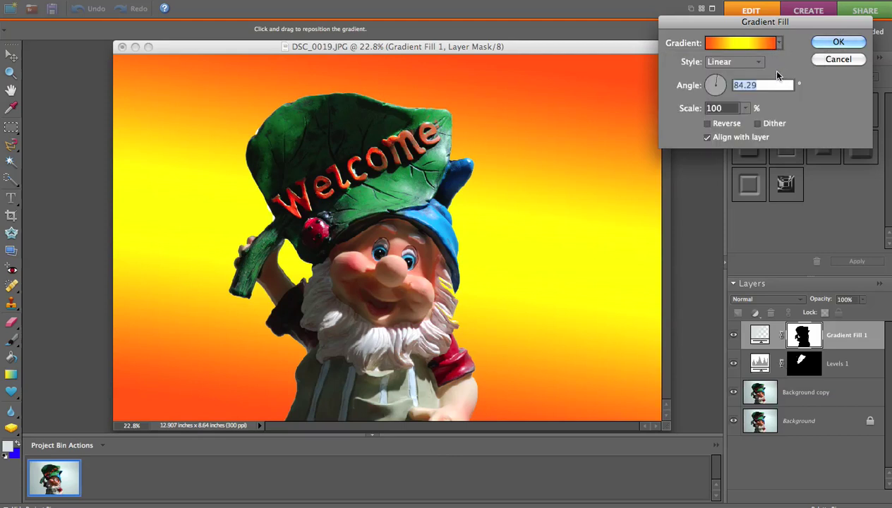
Set the gradient style to Reflected, shift the bands behind the gnome, and tick Reverse.
click(760, 63)
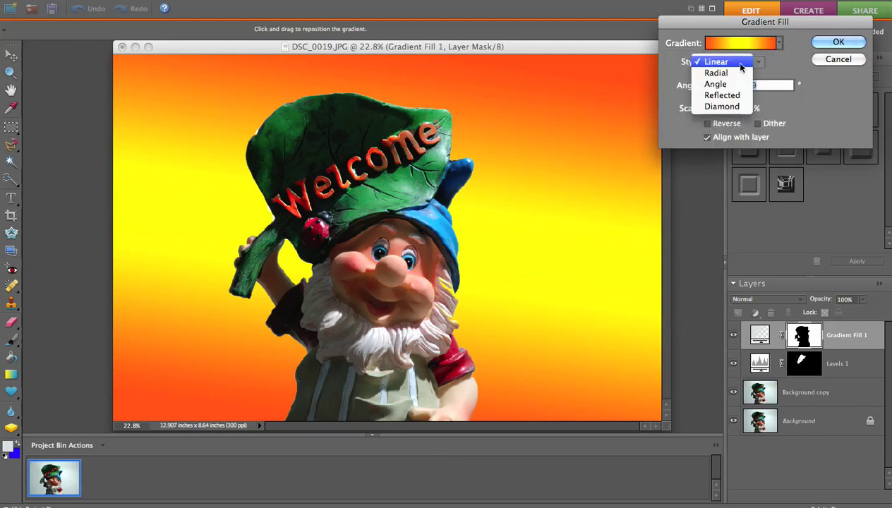
click(721, 107)
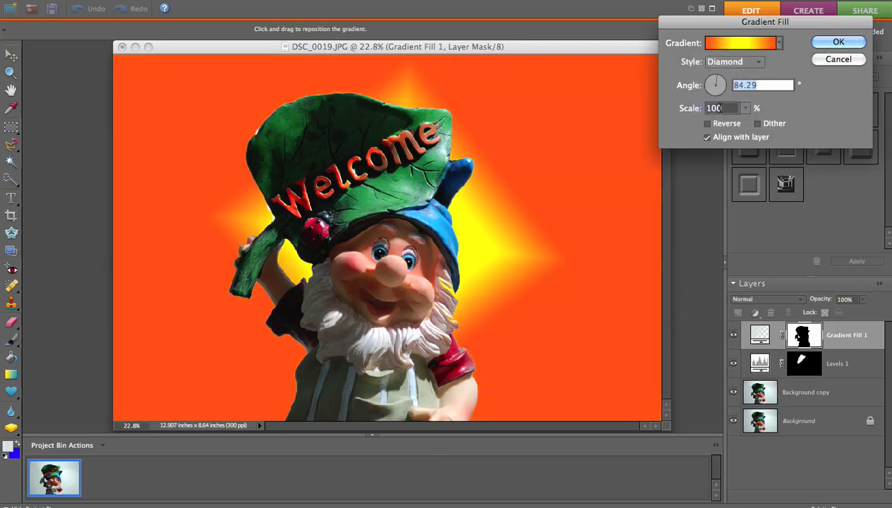
click(754, 63)
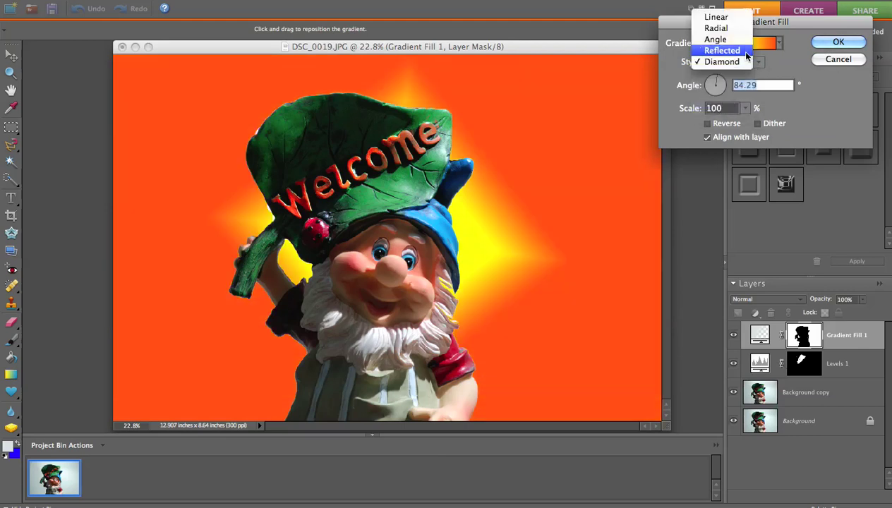
click(736, 51)
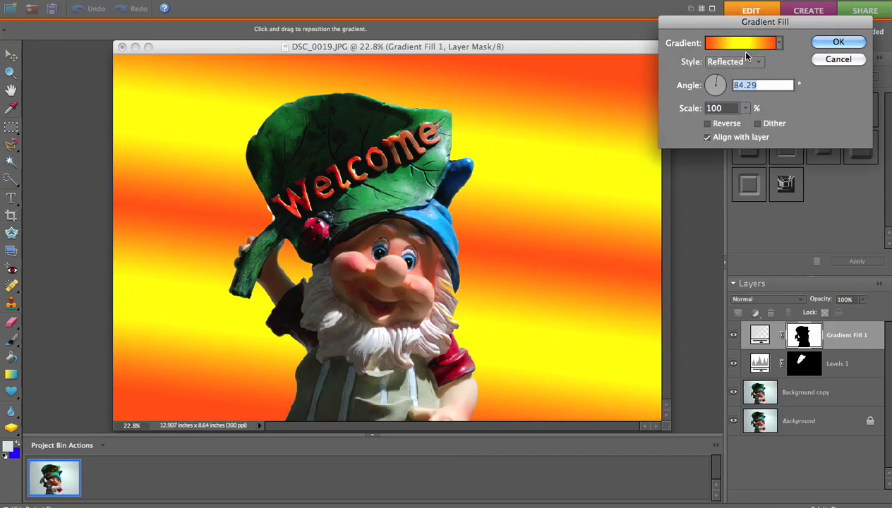
click(758, 62)
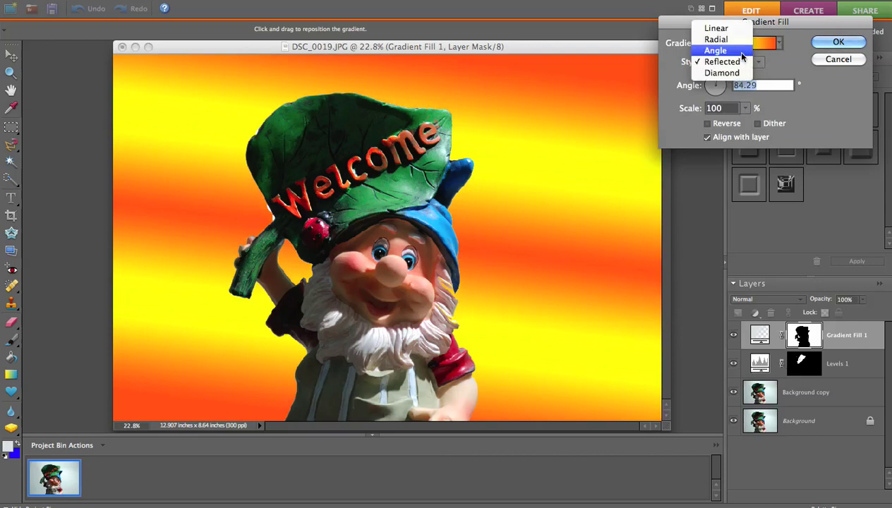
click(732, 51)
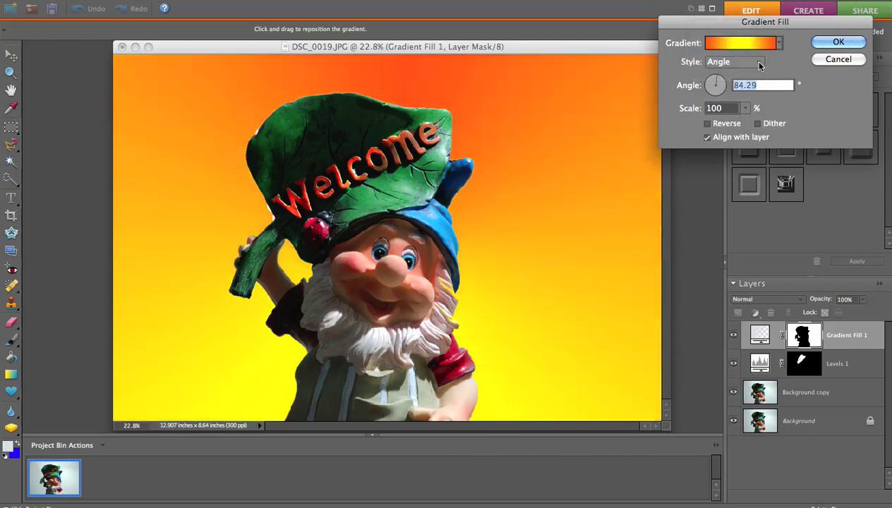
click(757, 62)
click(738, 50)
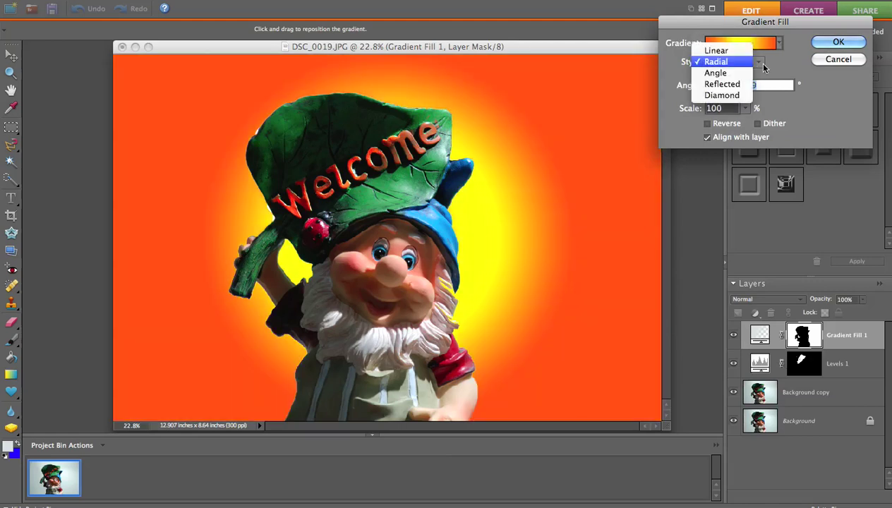
click(723, 84)
drag(553, 136, 536, 169)
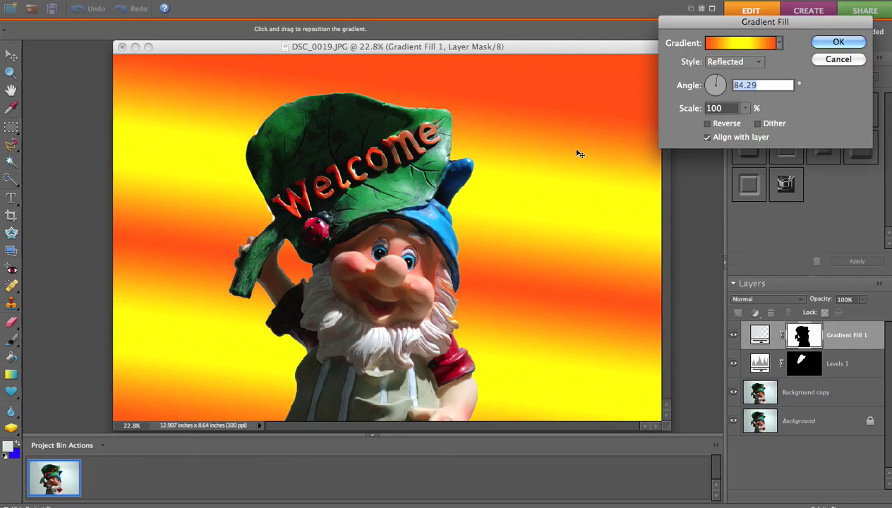
click(707, 124)
Apply the gradient fill background and add a Photo Filter adjustment layer above it.
click(834, 42)
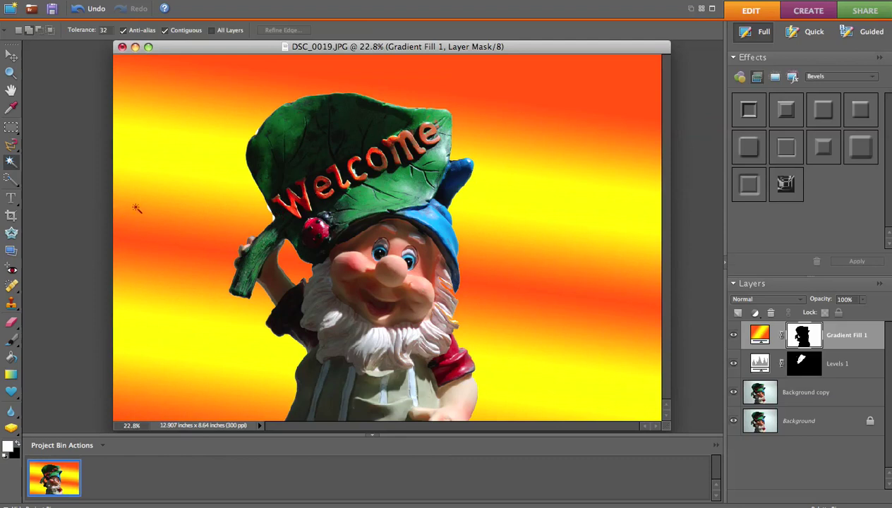
click(758, 313)
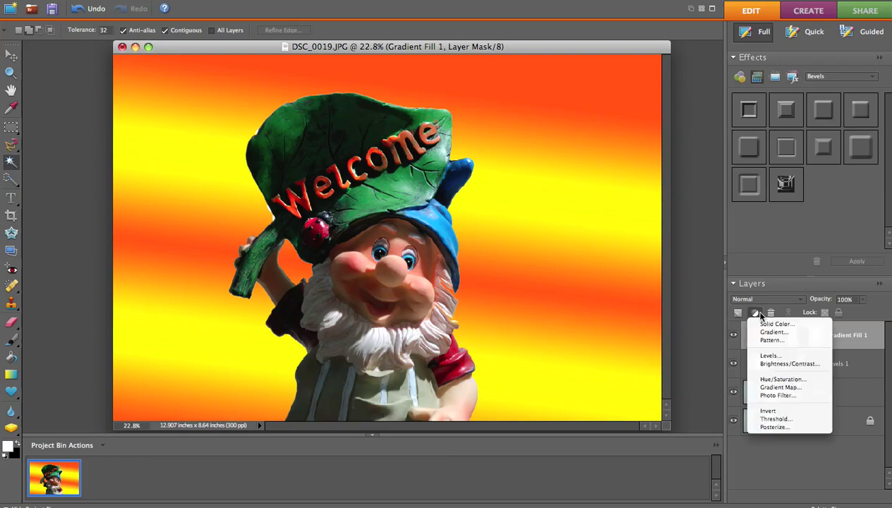
click(776, 395)
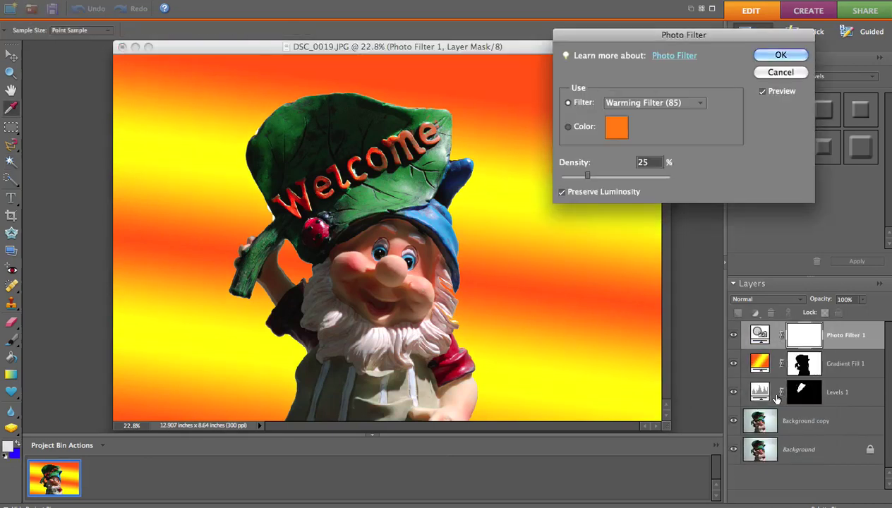
Set the photo filter to Cooling Filter (80) at 36% density.
click(695, 104)
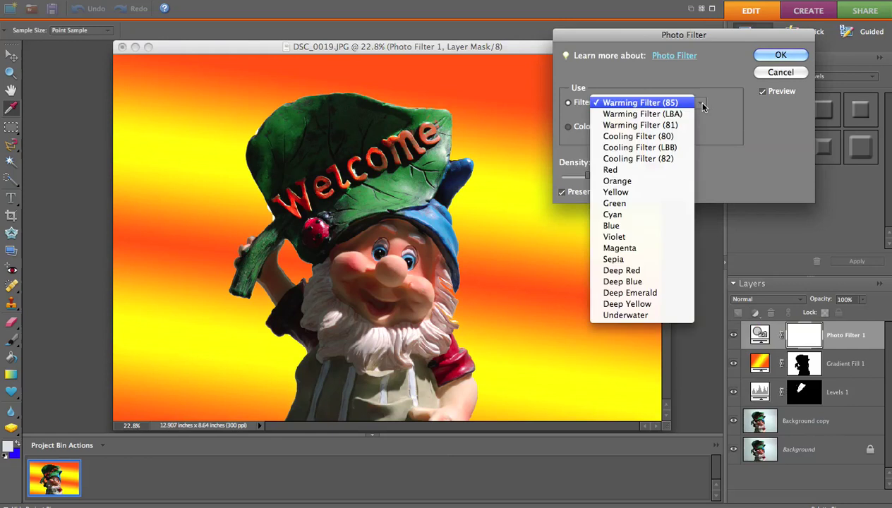
click(628, 191)
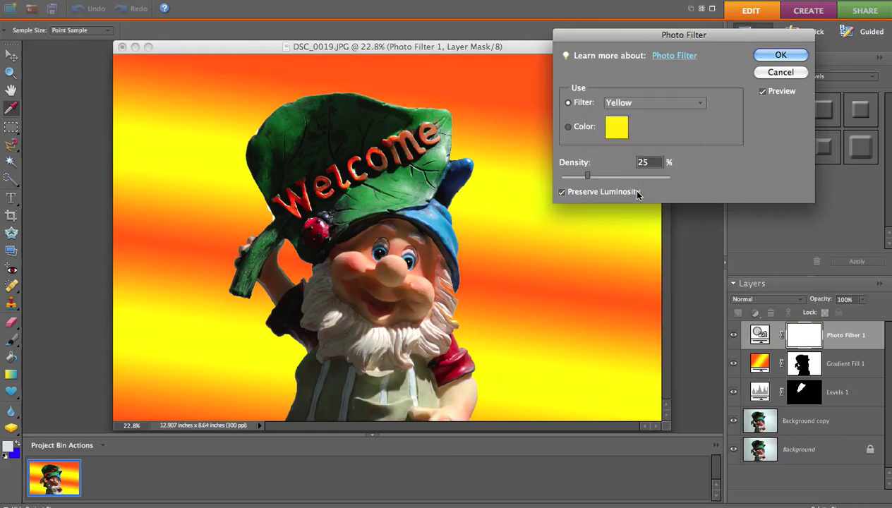
click(694, 102)
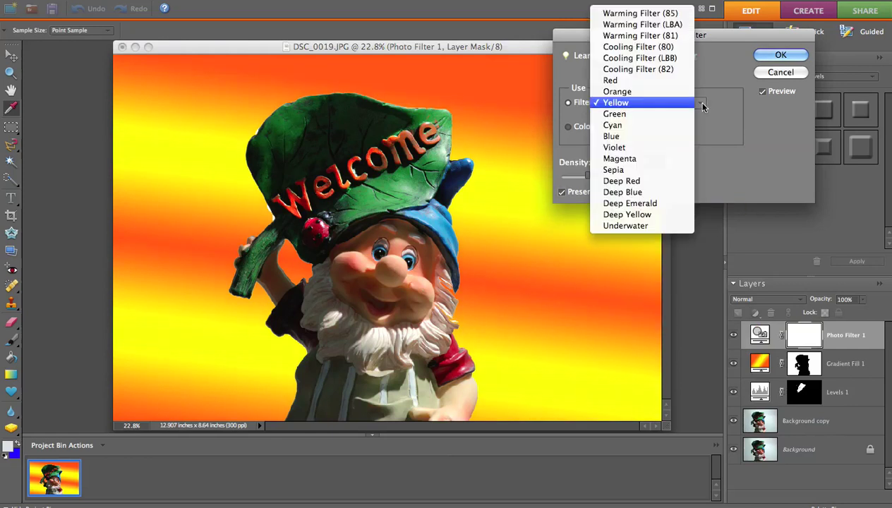
click(663, 46)
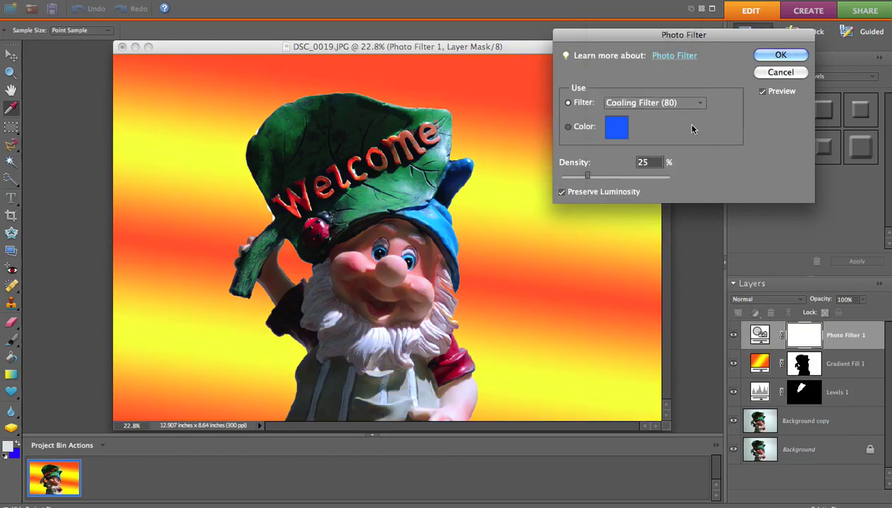
click(566, 127)
click(568, 103)
mouse_move(588, 180)
mouse_down()
mouse_move(632, 181)
mouse_move(584, 181)
mouse_move(609, 180)
mouse_move(598, 180)
mouse_up()
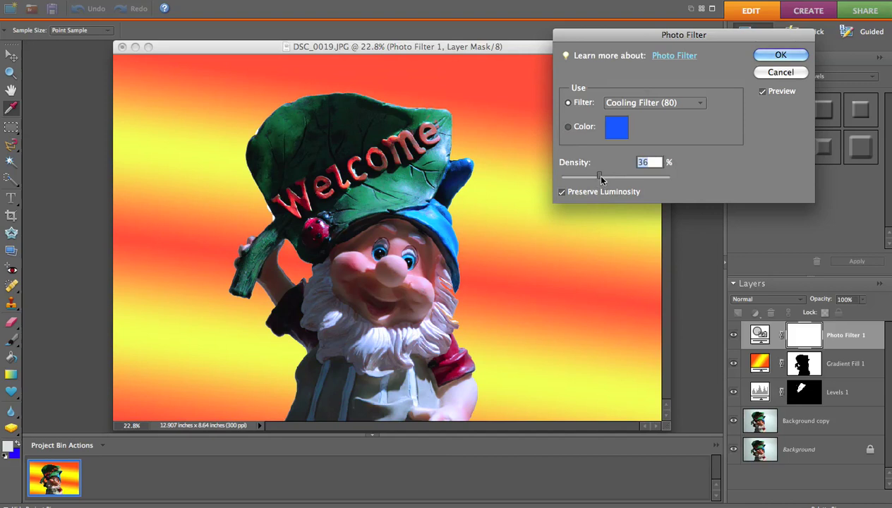
click(778, 55)
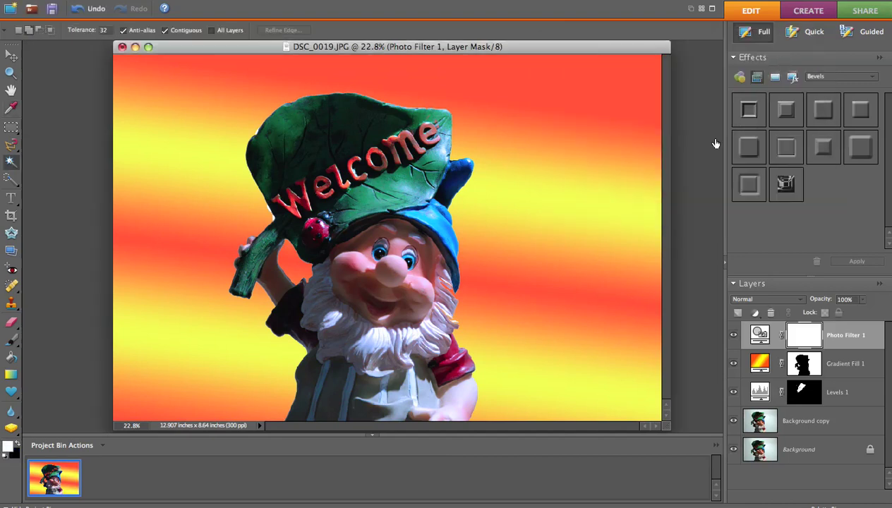